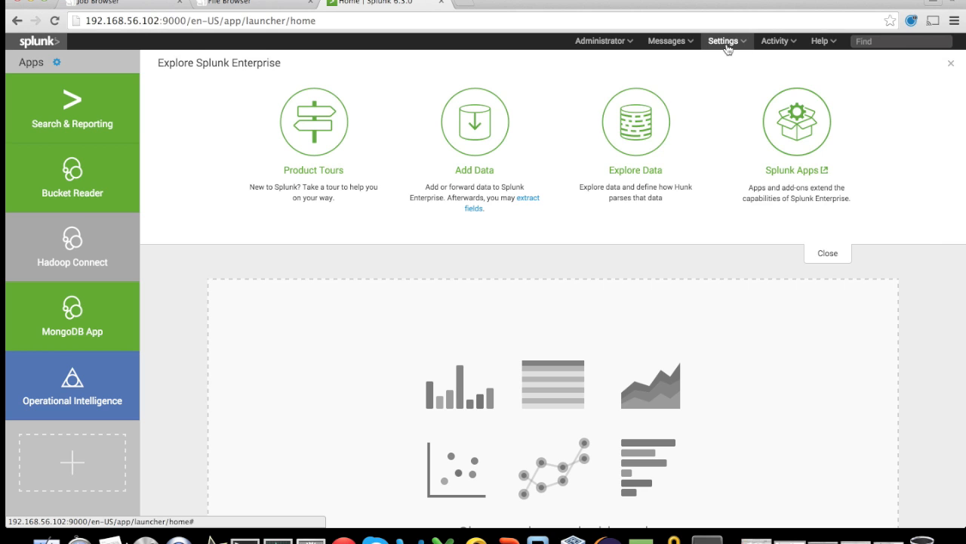
Open the archived indexes list in the virtual indexes settings and start a new archived indexes form.
click(824, 155)
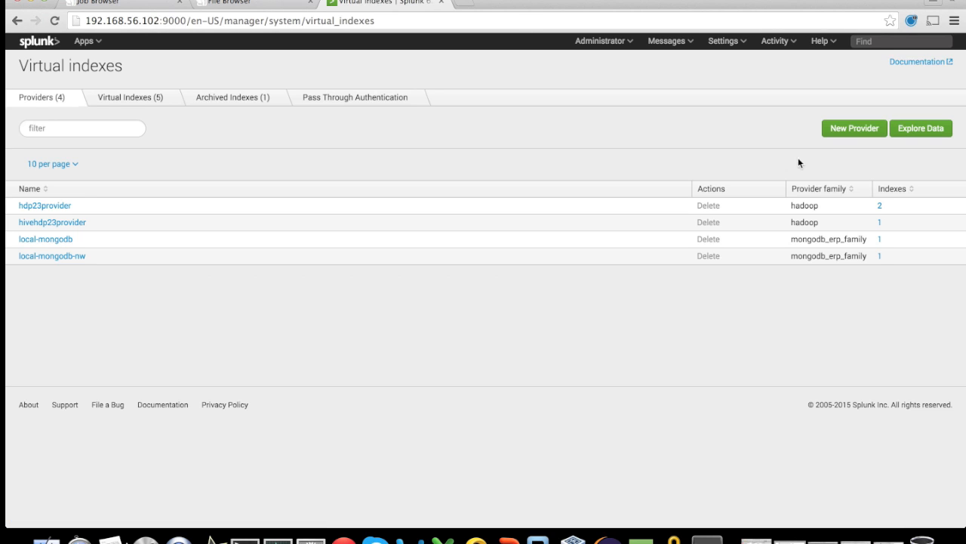
click(222, 100)
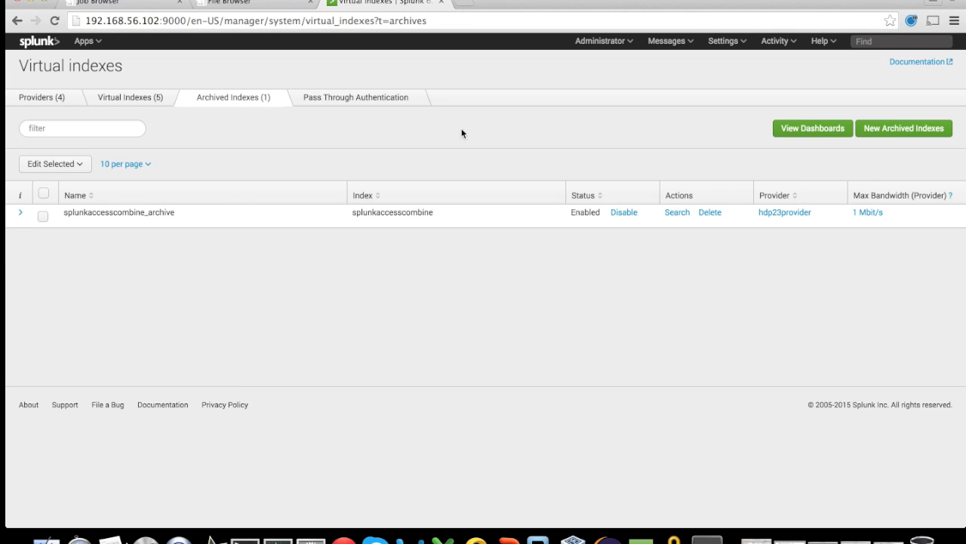
click(897, 131)
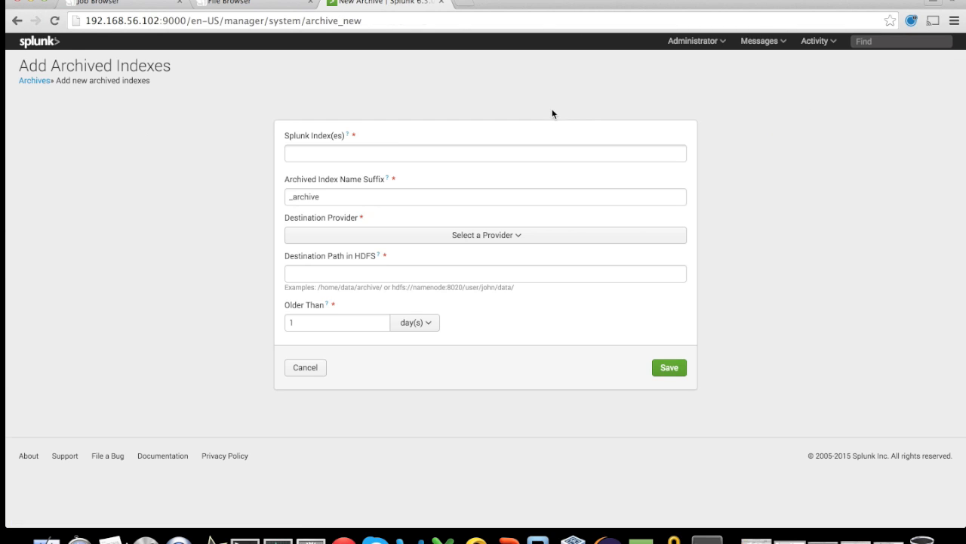
Examine which Splunk indexes can be chosen for archiving and return to the archived indexes list.
click(373, 153)
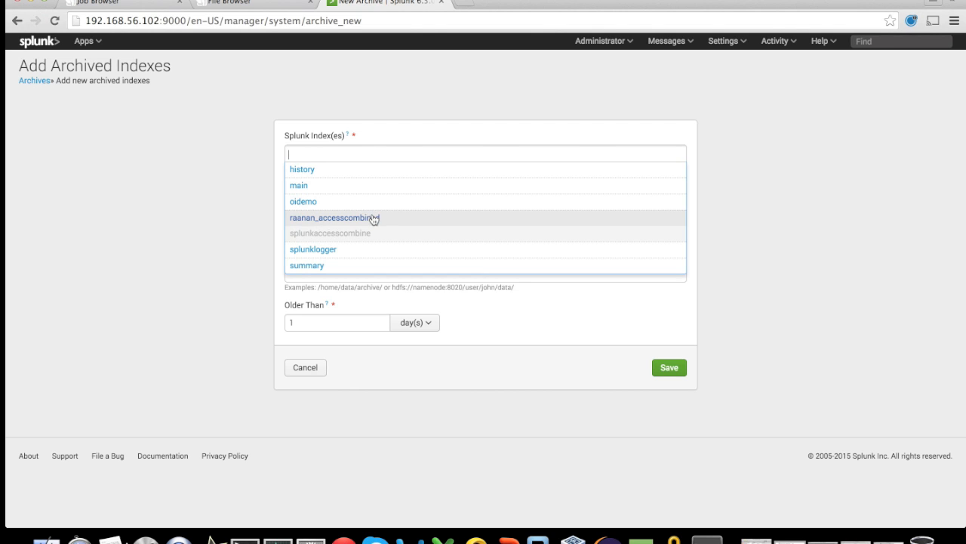
click(245, 209)
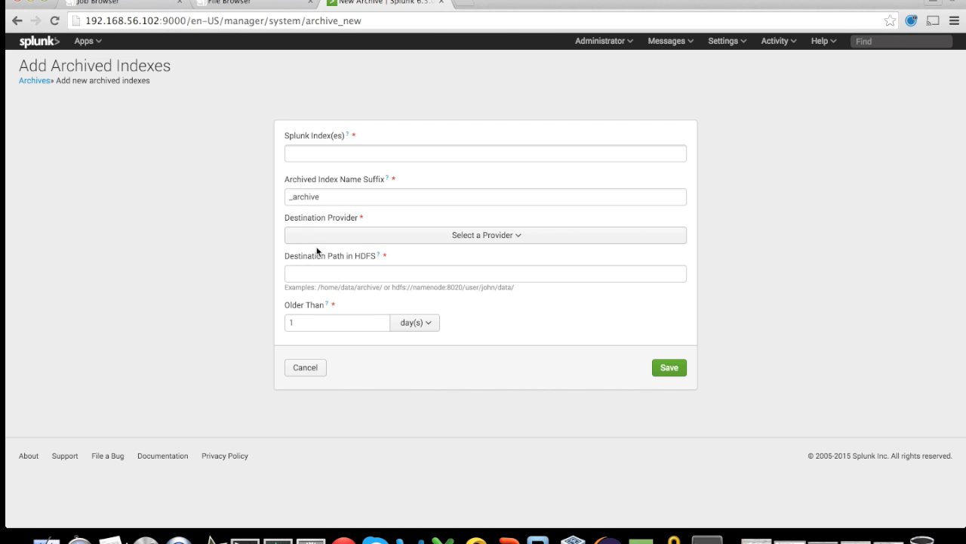
click(36, 82)
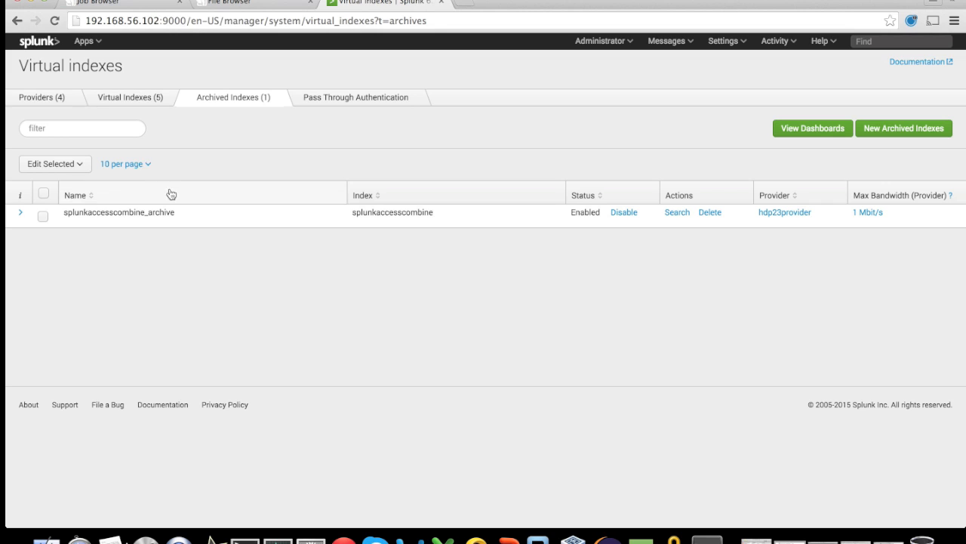
Show the details of splunkaccesscombine_archive and run a search on that archived index.
click(20, 215)
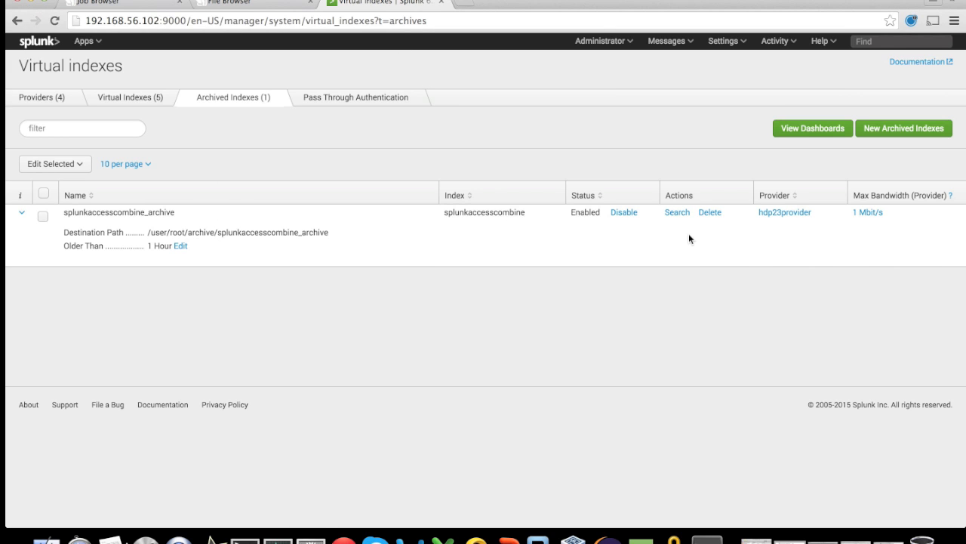
click(677, 214)
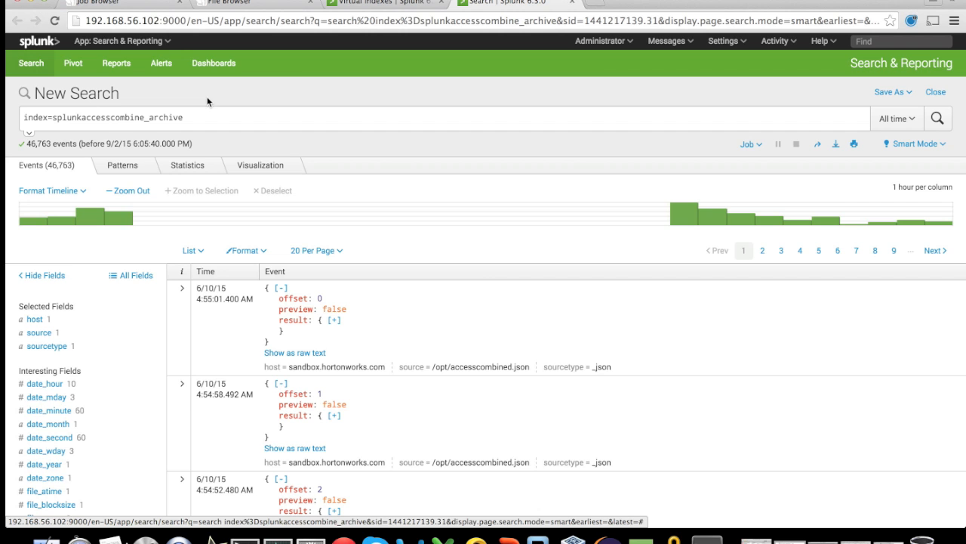
Chart the top values by time for the result.category_id field of the archived events.
scroll(228, 142, down, 5)
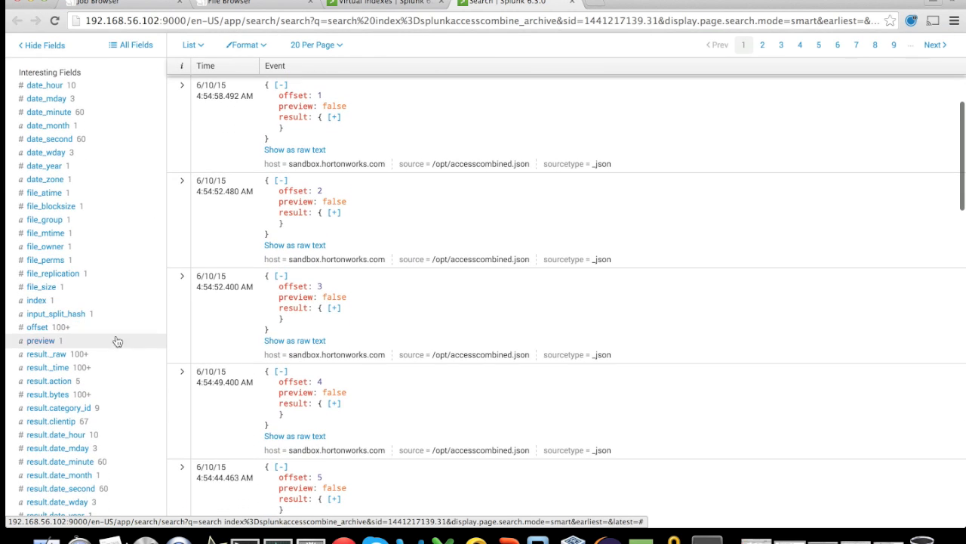
click(120, 409)
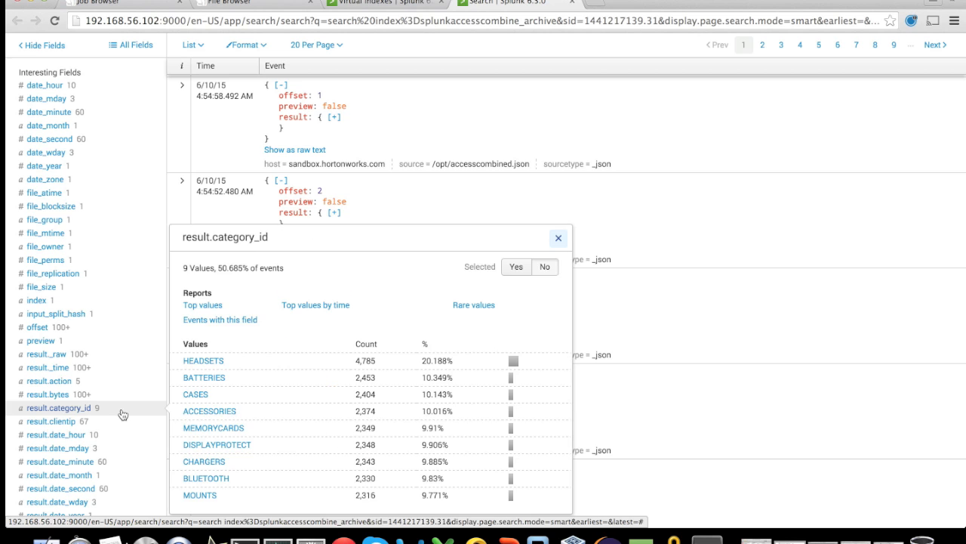
click(307, 305)
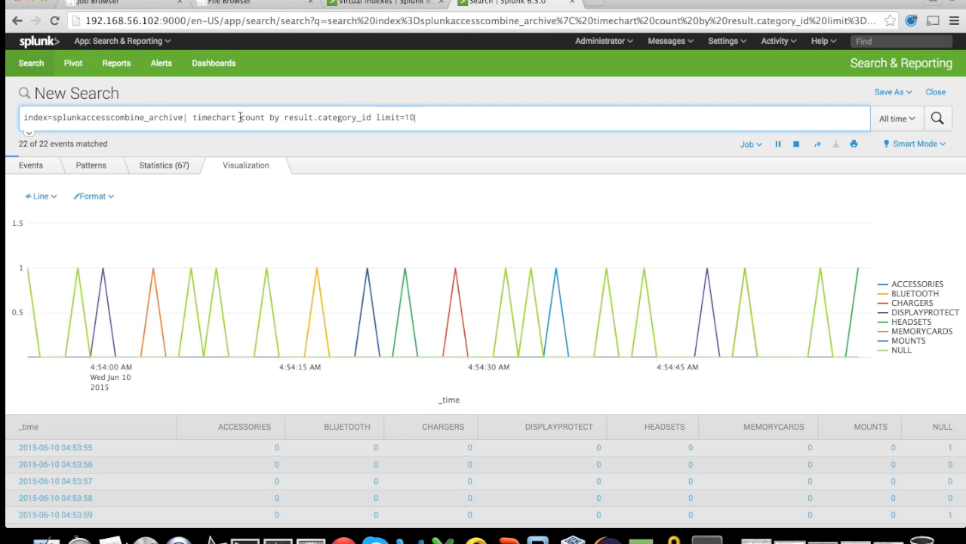
Check the search's MapReduce job in the Hue Job Browser and change the category time chart to an Area chart in Splunk.
click(189, 7)
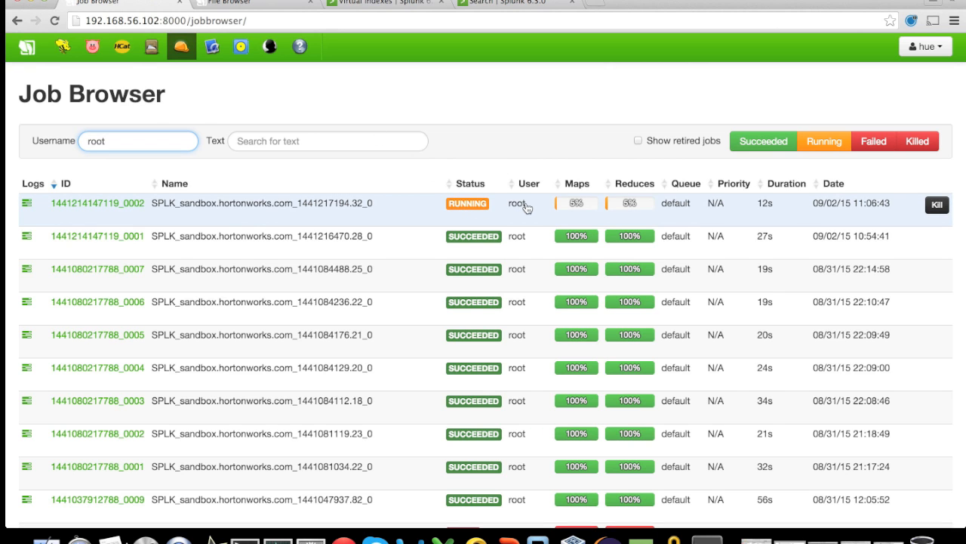
click(480, 5)
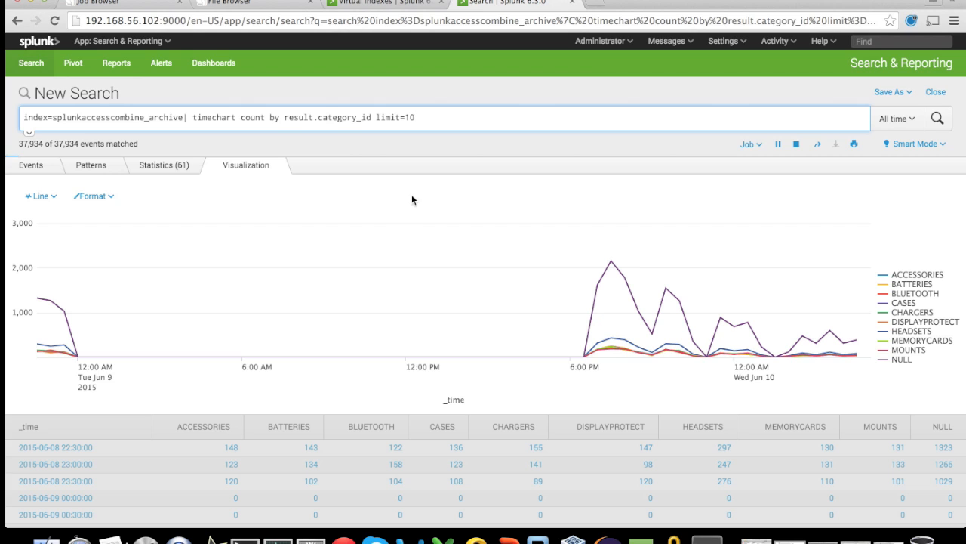
click(42, 196)
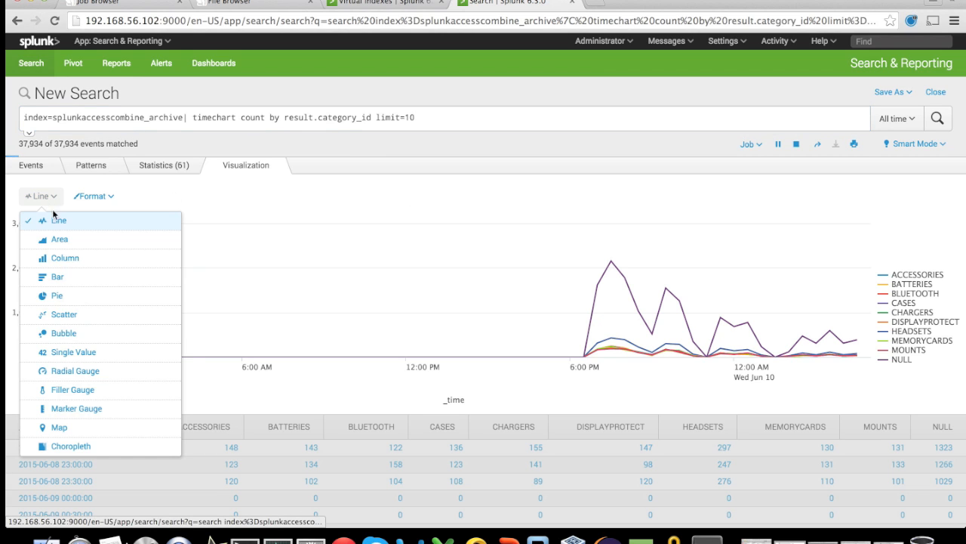
click(60, 240)
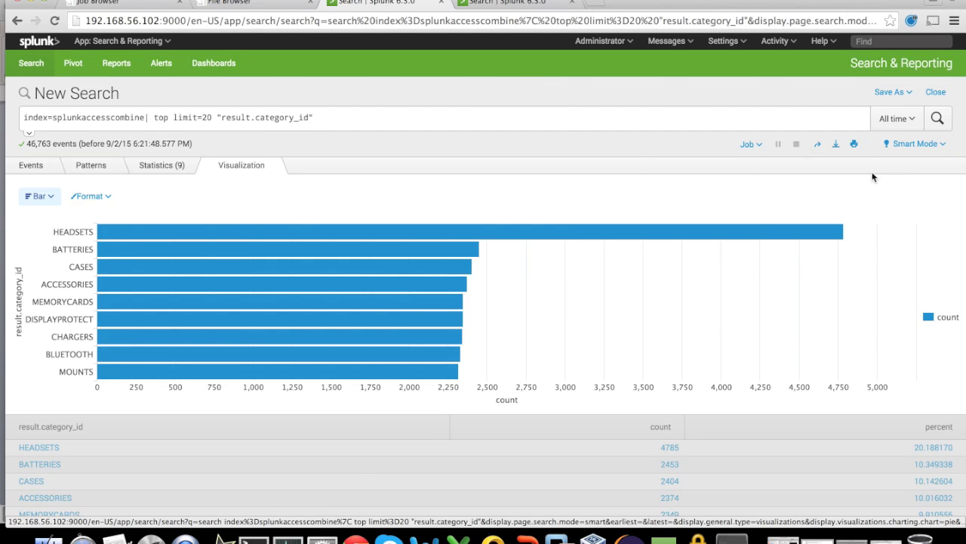
Limit the top result.category_id search to dates before 06/09/2015 and check its job in the Hue Job Browser.
click(911, 119)
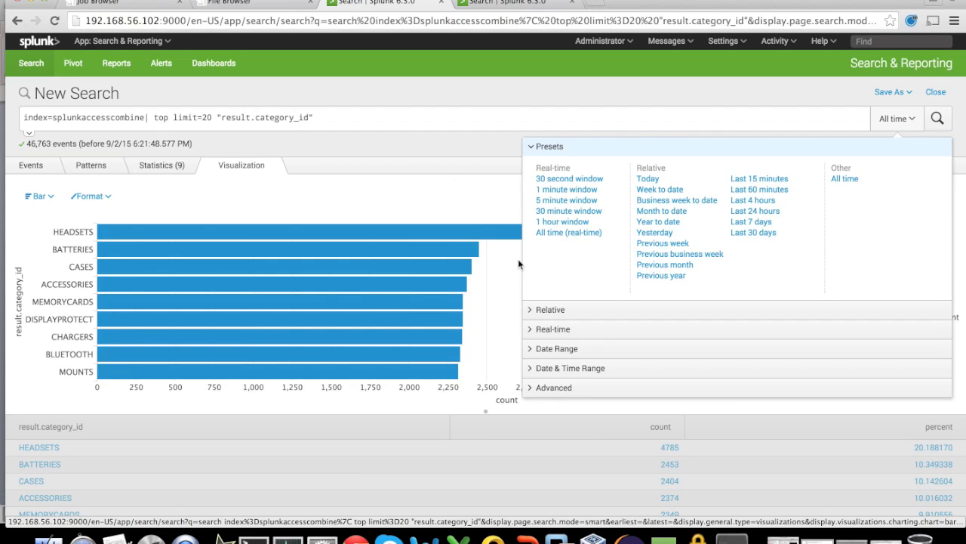
click(534, 349)
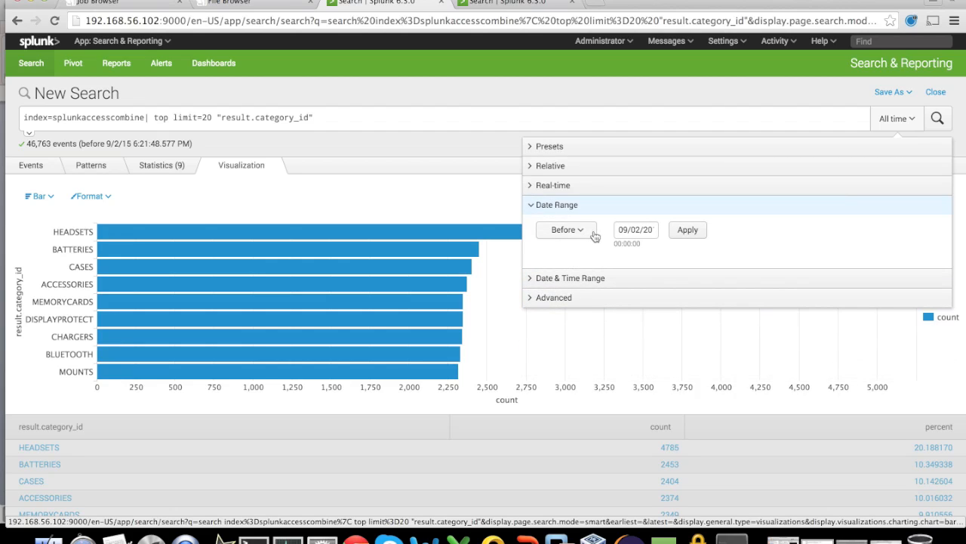
click(626, 231)
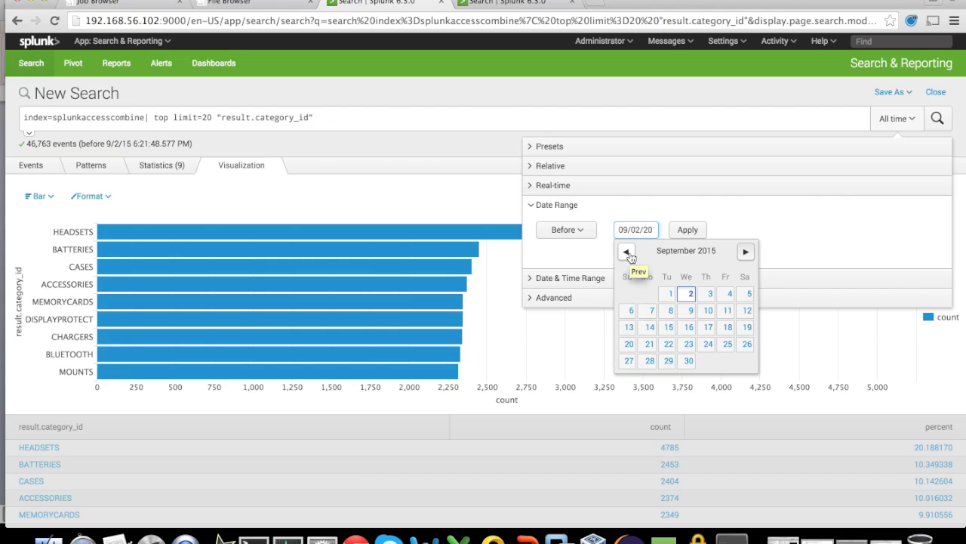
click(626, 251)
click(626, 251)
click(626, 251)
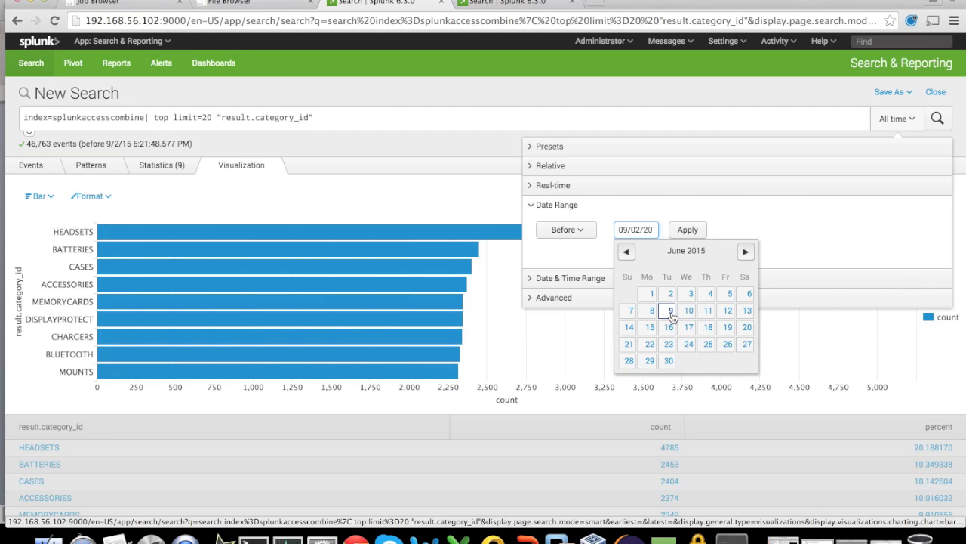
click(671, 312)
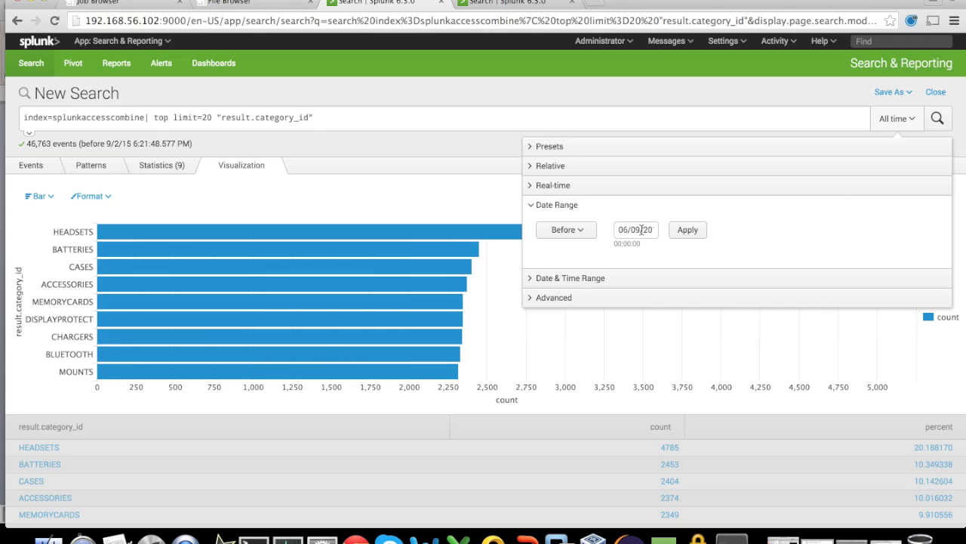
click(688, 233)
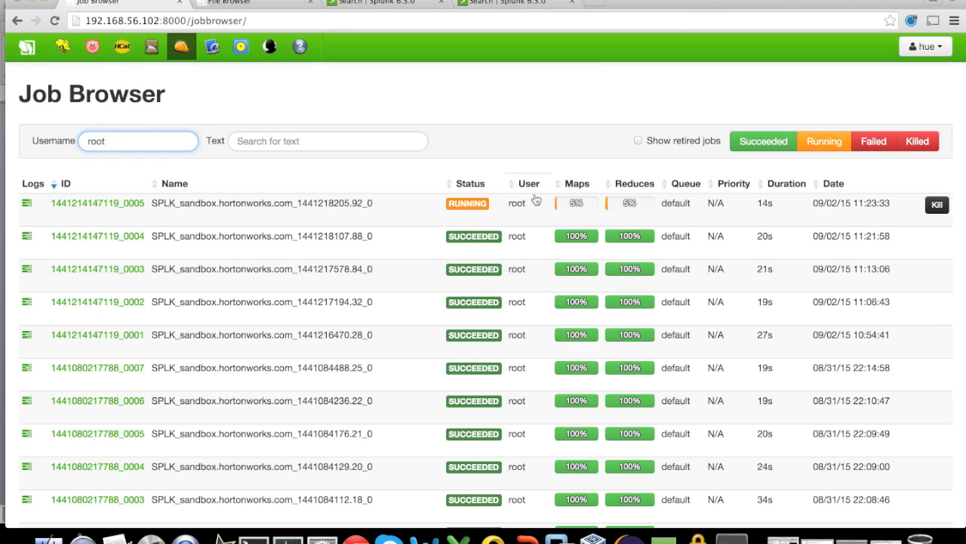
click(411, 4)
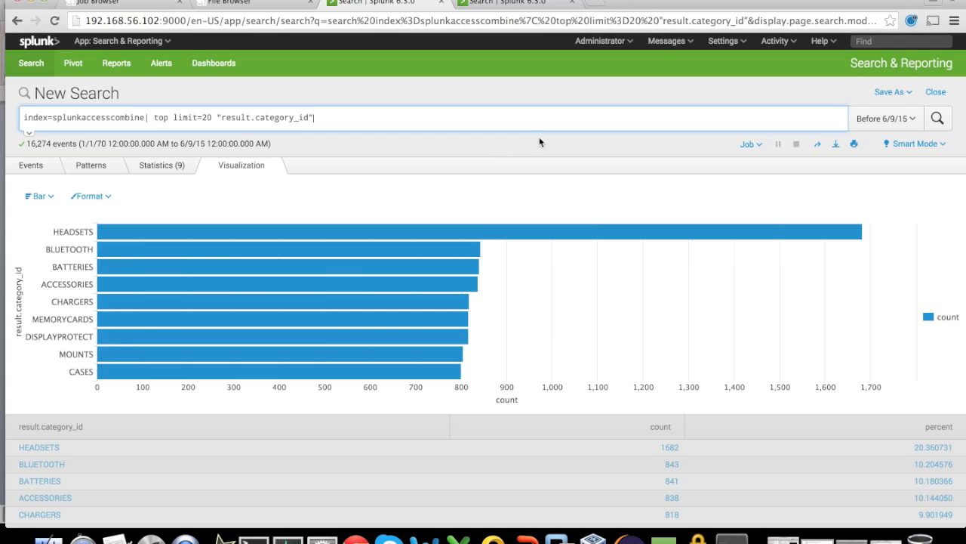
Change the search's date range to Since June 10, 2015 and apply it.
click(914, 120)
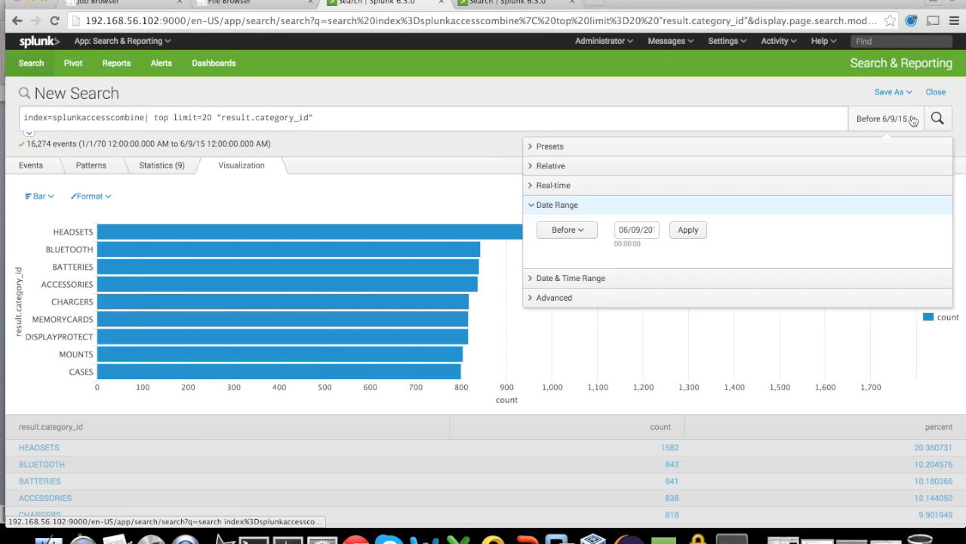
click(588, 232)
click(556, 290)
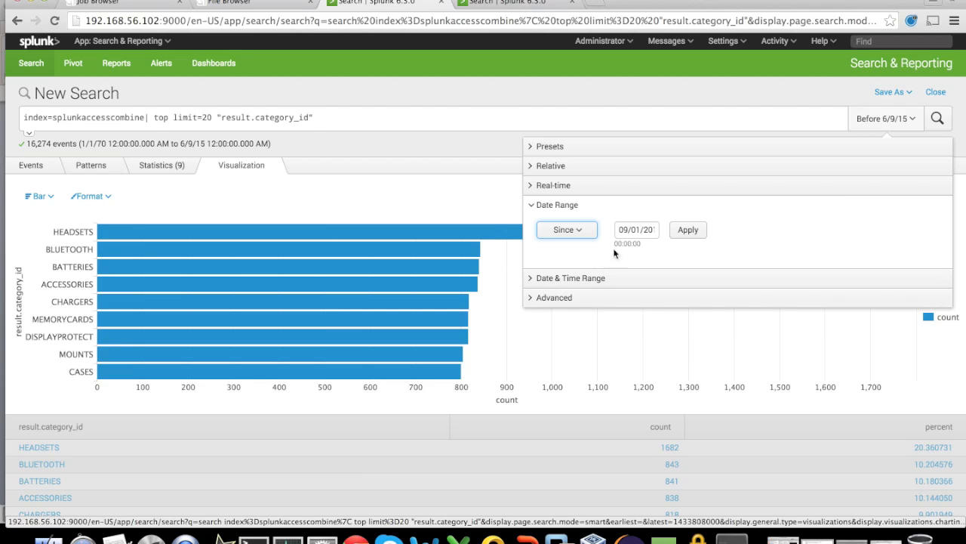
click(636, 230)
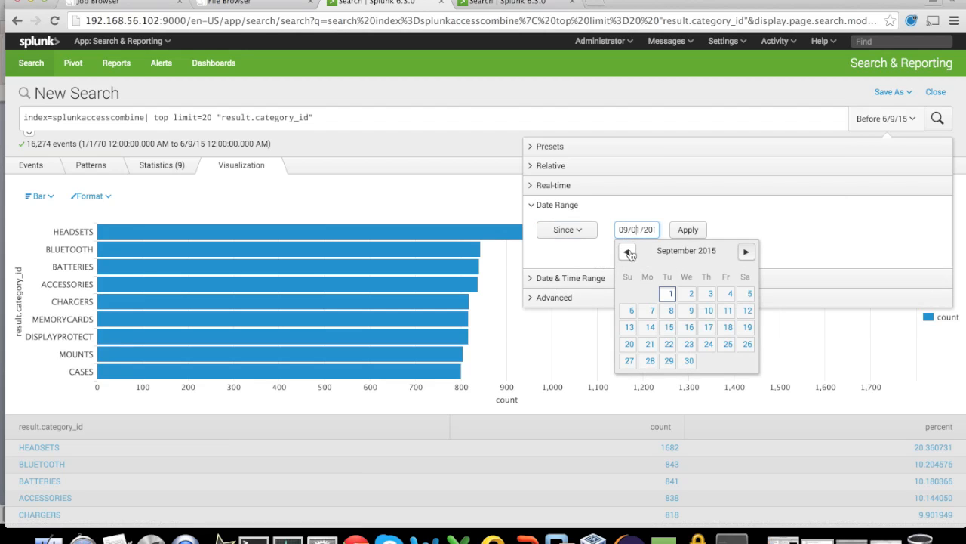
click(627, 253)
click(629, 252)
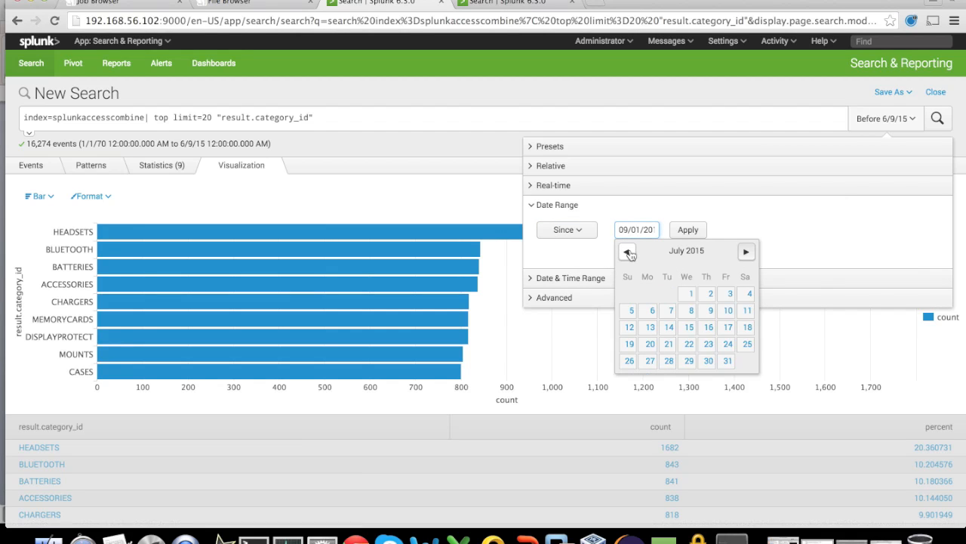
click(627, 252)
click(691, 312)
click(688, 237)
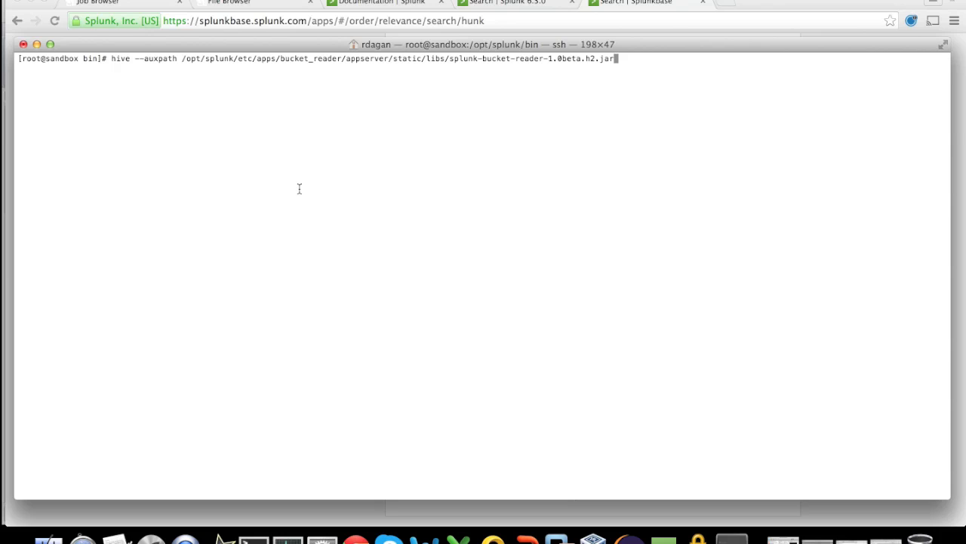
Start Hive in the terminal with splunk-bucket-reader-1.0beta.h2.jar as the auxpath and describe the splunk_event_table_rawdata table.
key(Return)
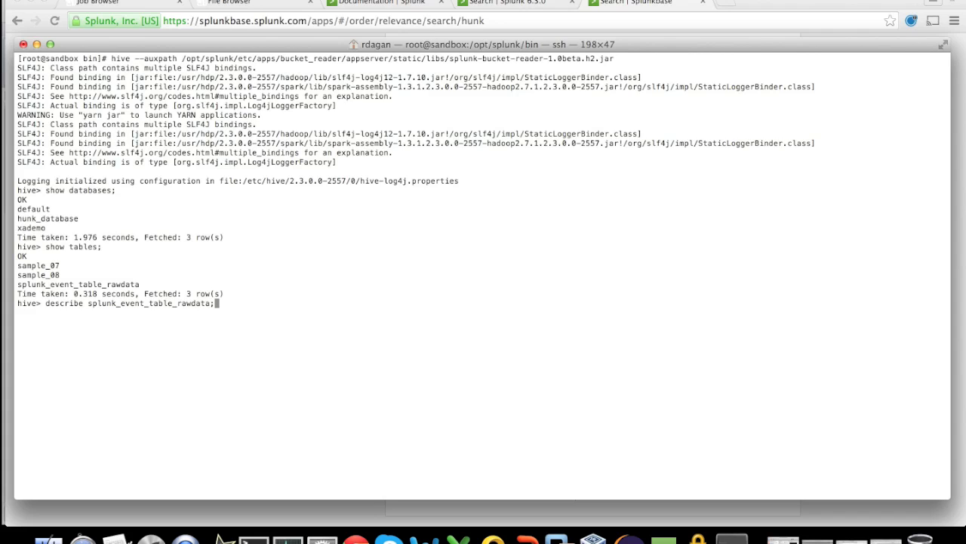
key(Return)
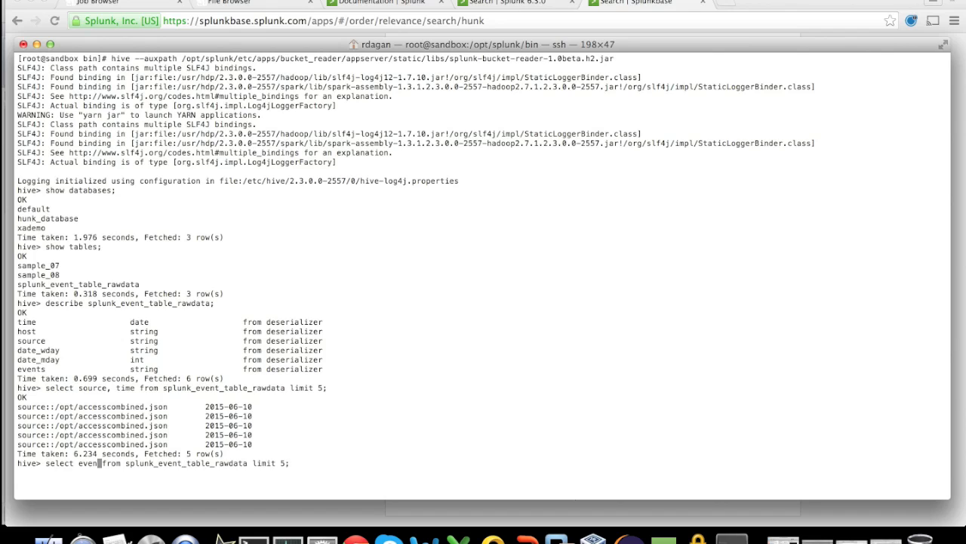
Query the events column from splunk_event_table_rawdata in Hive with a limit of 5.
text(ts)
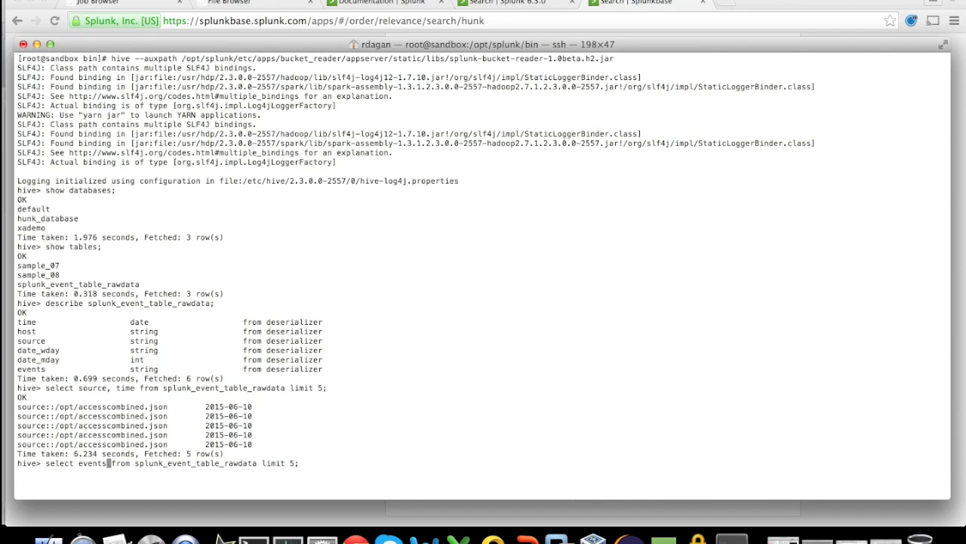
key(Return)
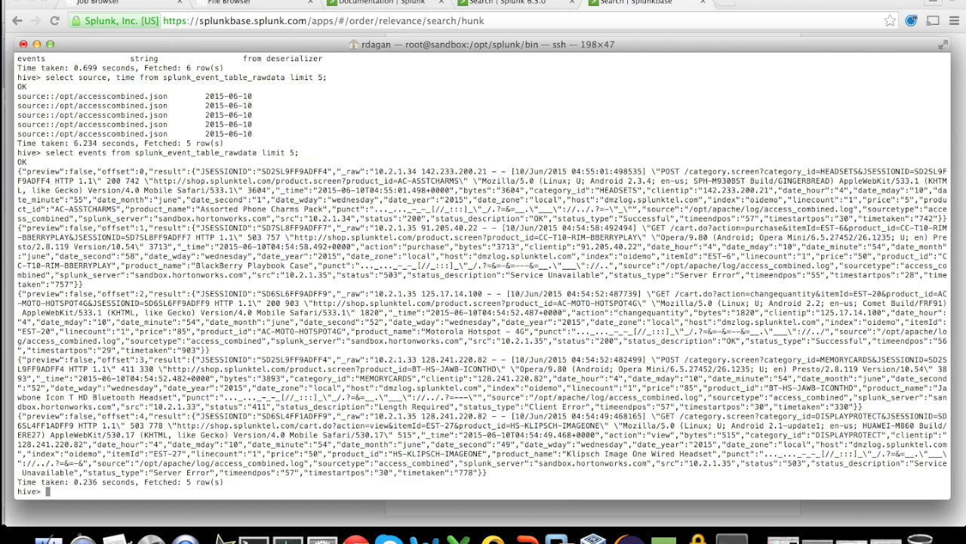